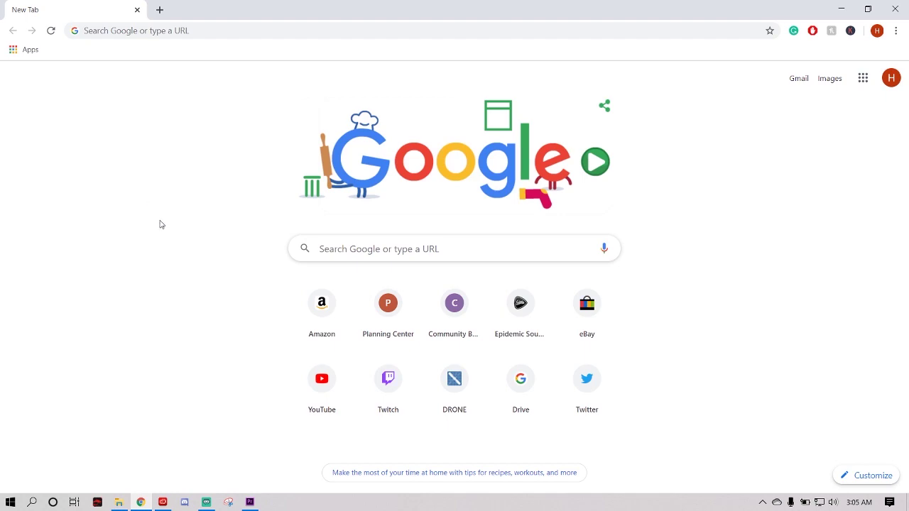
# Open Twitch and go to the Extensions page of the channel's Creator Dashboard
pyautogui.click(394, 390)
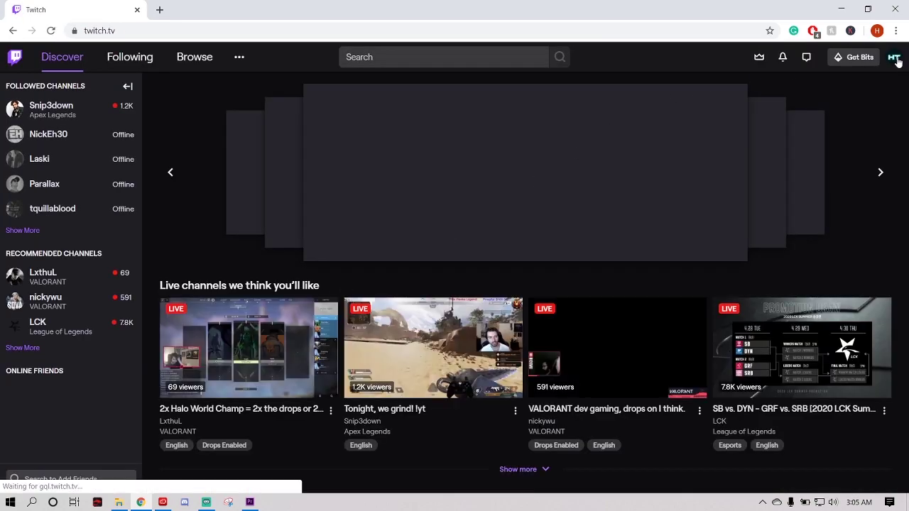
pyautogui.click(896, 60)
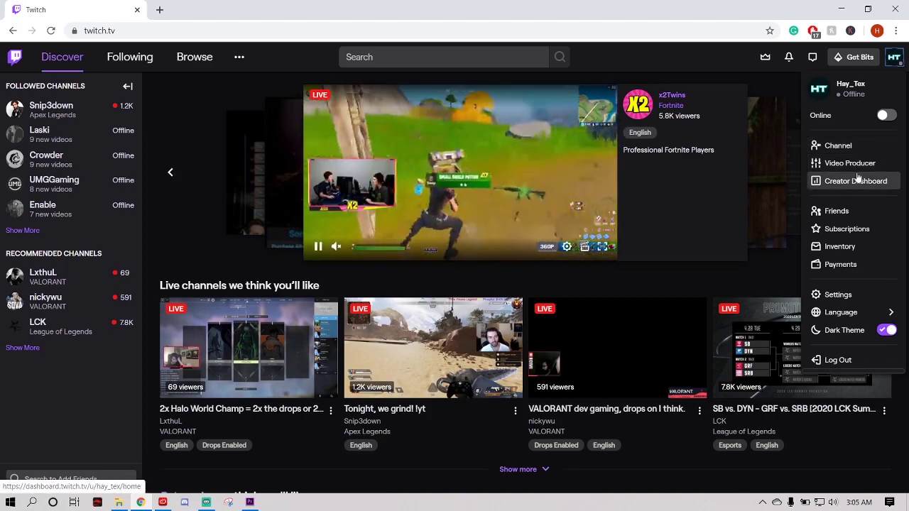
pyautogui.click(858, 177)
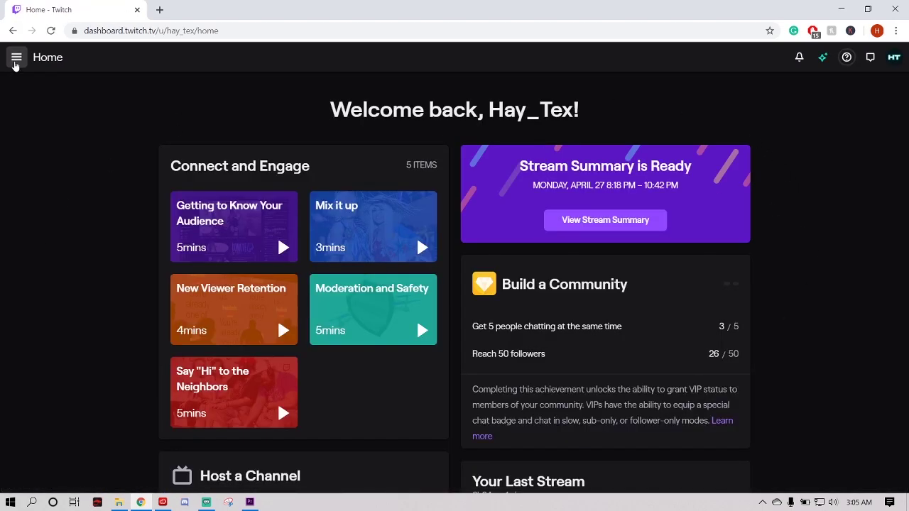
pyautogui.click(17, 56)
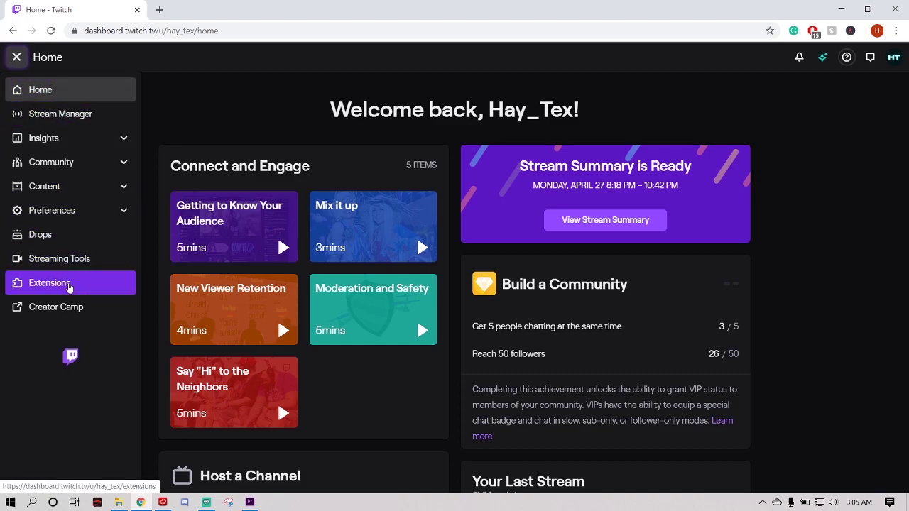
pyautogui.click(69, 284)
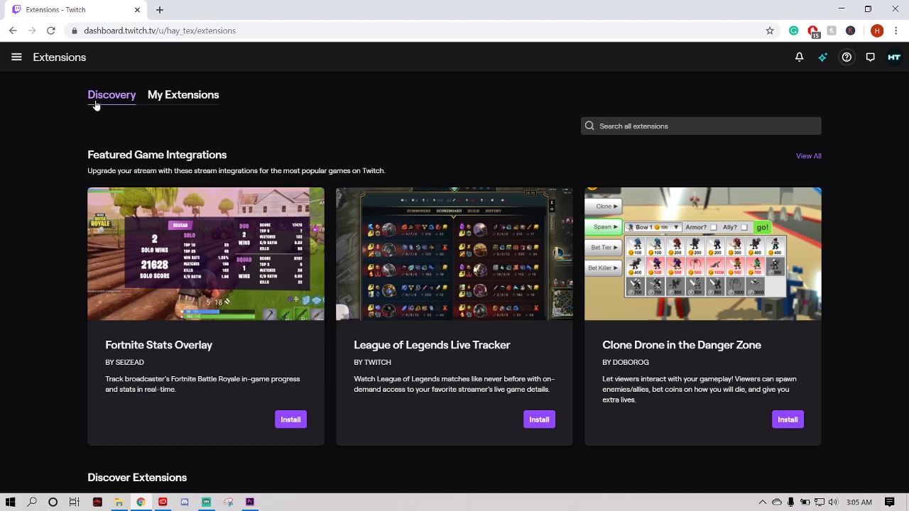
# Search the extensions for "alert", install Free Stream Alerts (Followers, Subs...) and open its configuration
pyautogui.click(625, 126)
pyautogui.write('s')
pyautogui.press('Return')
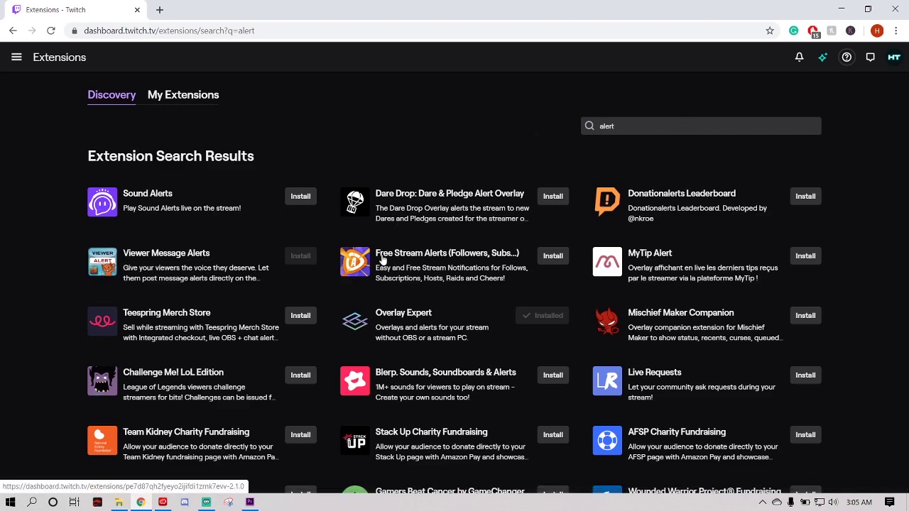
pyautogui.click(554, 257)
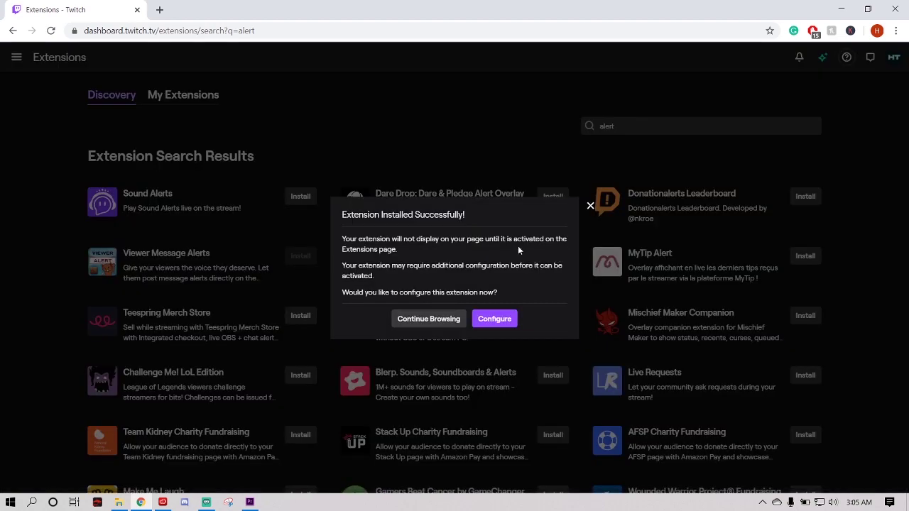
pyautogui.click(495, 320)
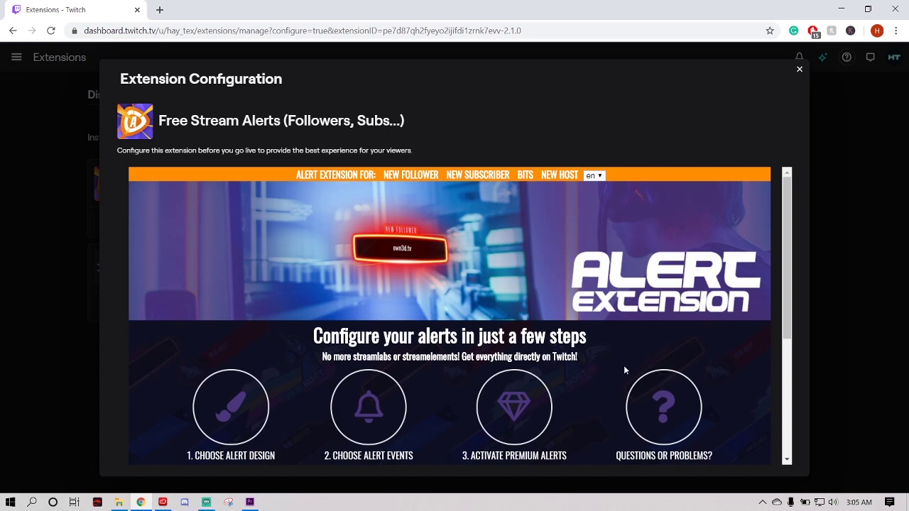
# Browse the available alert designs and save the preselected first design
pyautogui.scroll(-1, 618, 372)
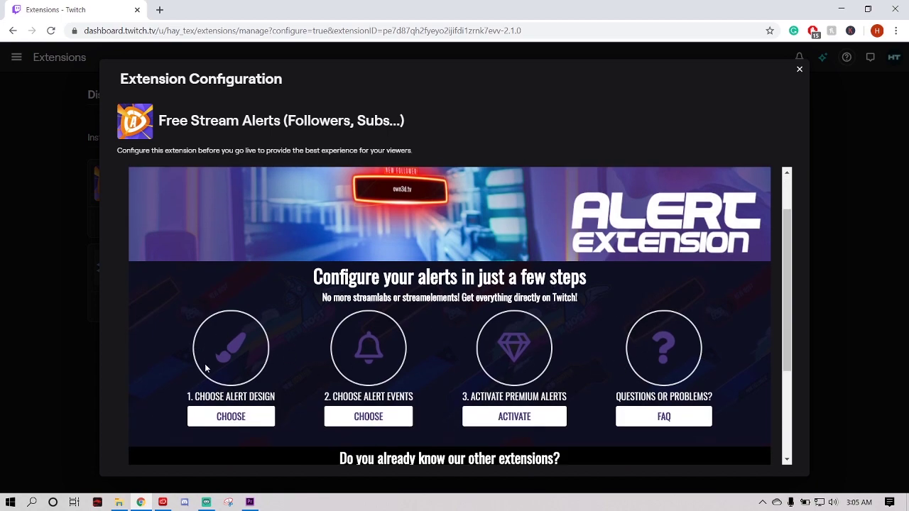
pyautogui.scroll(-1, 248, 365)
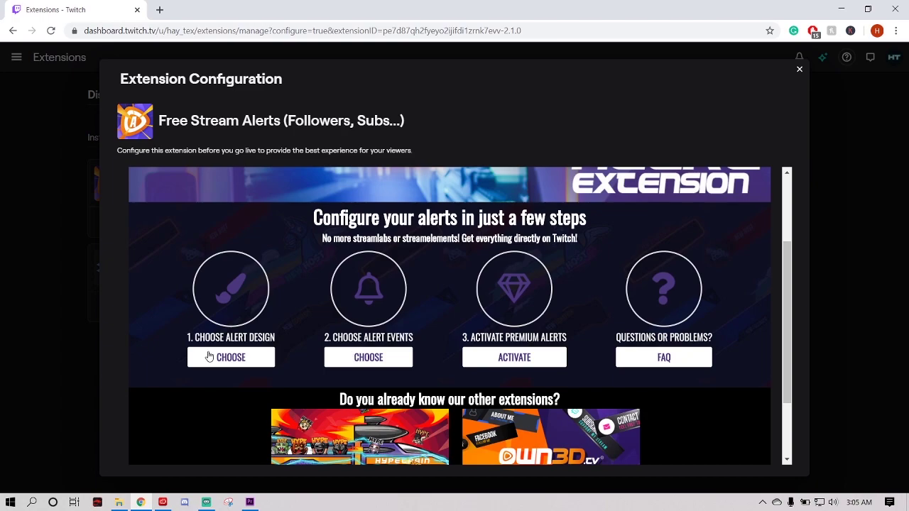
pyautogui.click(230, 359)
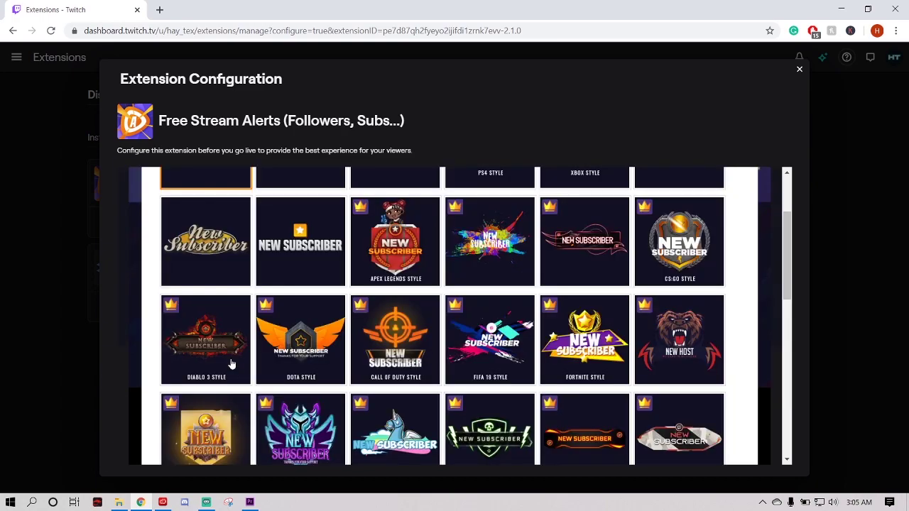
pyautogui.scroll(-6, 390, 295)
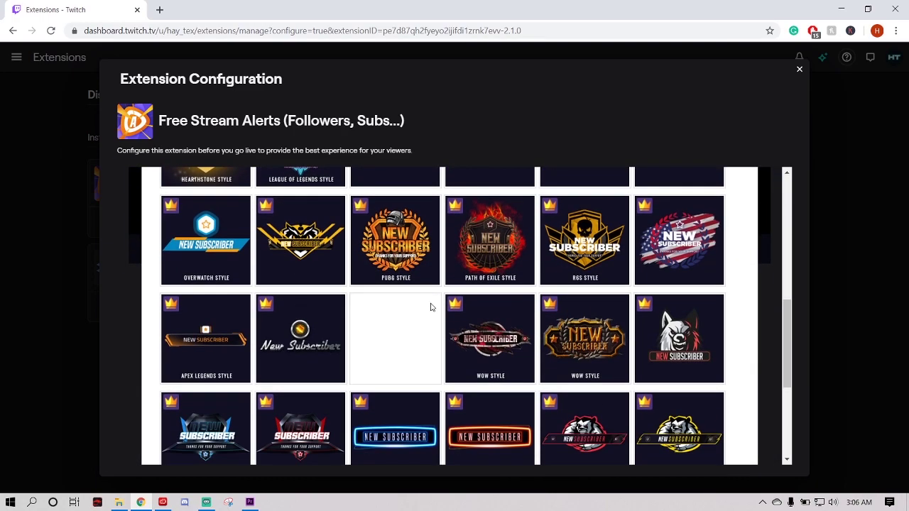
pyautogui.scroll(-3, 430, 305)
pyautogui.scroll(10, 621, 391)
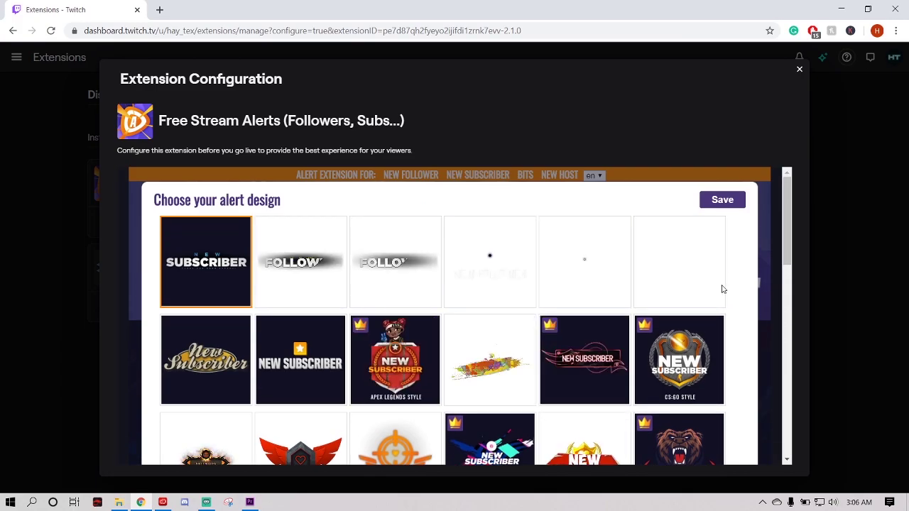
pyautogui.scroll(-5, 719, 287)
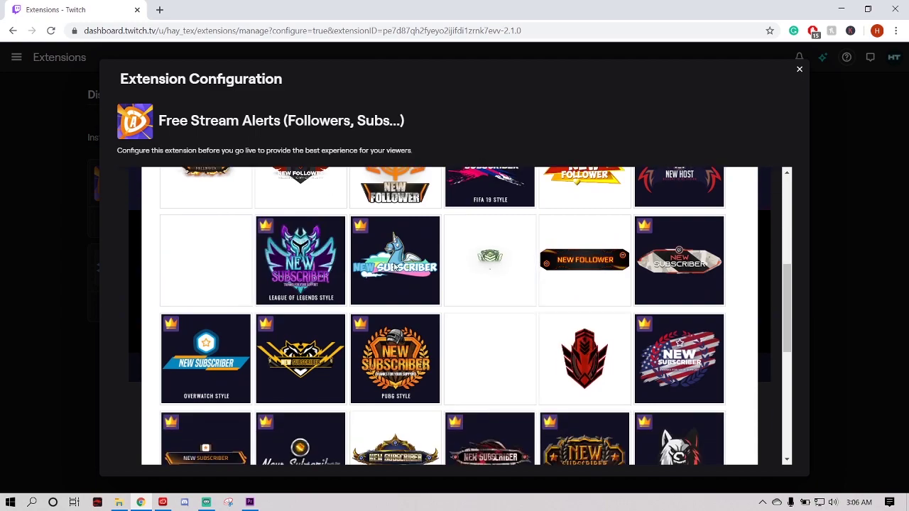
pyautogui.scroll(3, 676, 296)
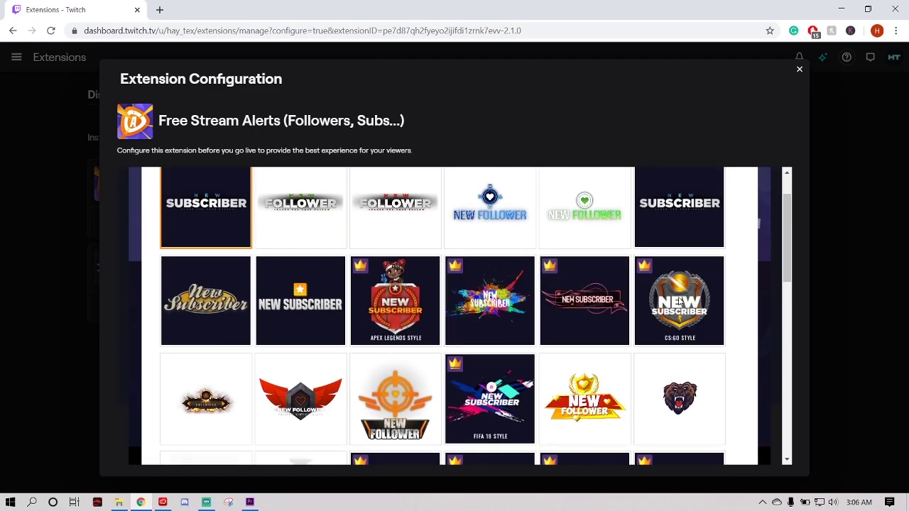
pyautogui.scroll(-2, 721, 304)
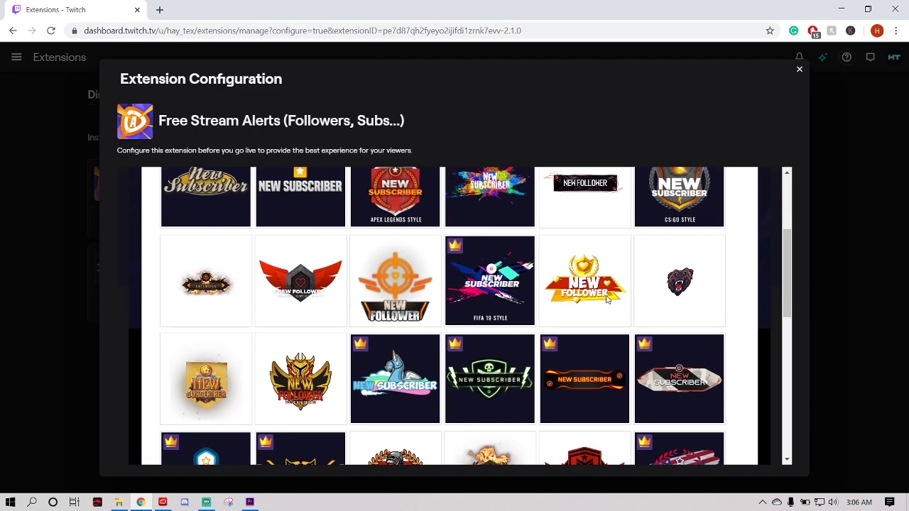
pyautogui.scroll(2, 572, 299)
pyautogui.scroll(1, 572, 299)
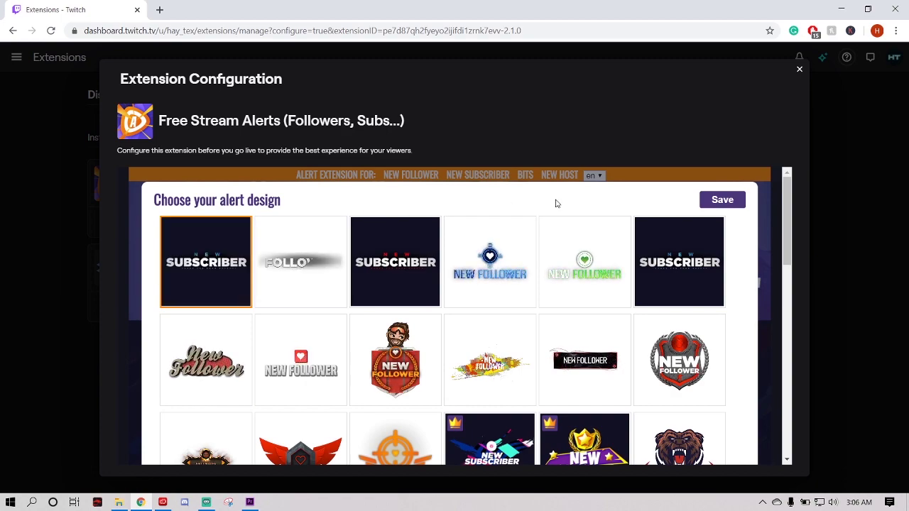
pyautogui.click(720, 203)
# Open the alert events selection of the Free Stream Alerts extension
pyautogui.scroll(-2, 408, 282)
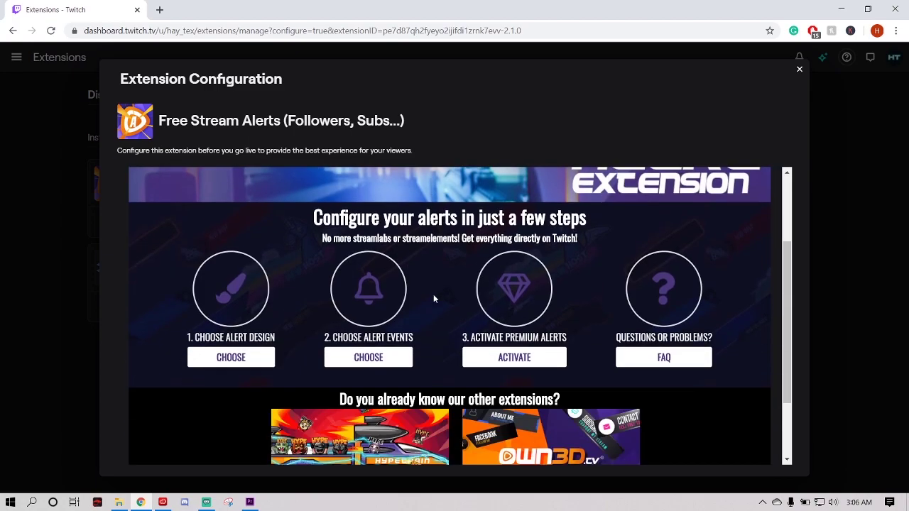
pyautogui.click(382, 357)
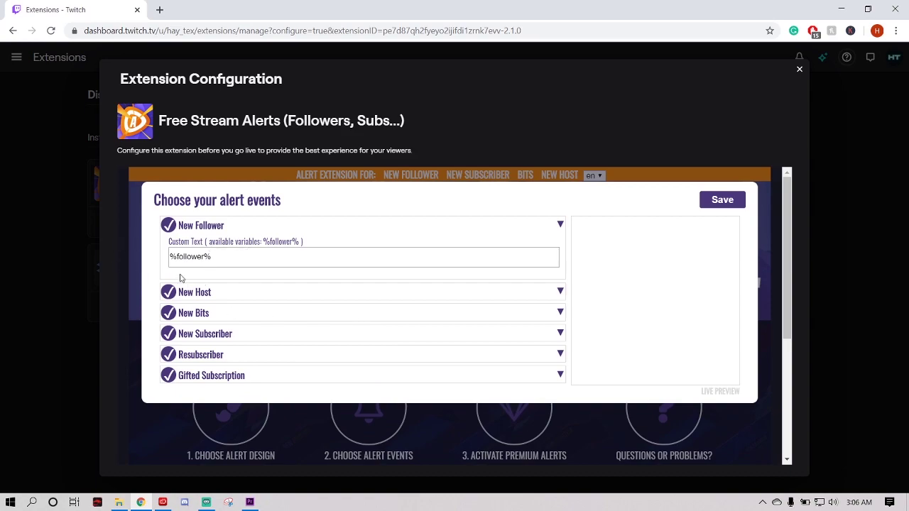
# Disable all six alert events, from New Follower through Gifted Subscription
pyautogui.click(173, 226)
pyautogui.click(170, 292)
pyautogui.click(170, 312)
pyautogui.click(169, 334)
pyautogui.click(169, 354)
pyautogui.click(169, 375)
# Re-enable New Follower, New Host, New Bits, New Subscriber, Resubscriber and Gifted Subscription alerts
pyautogui.click(171, 229)
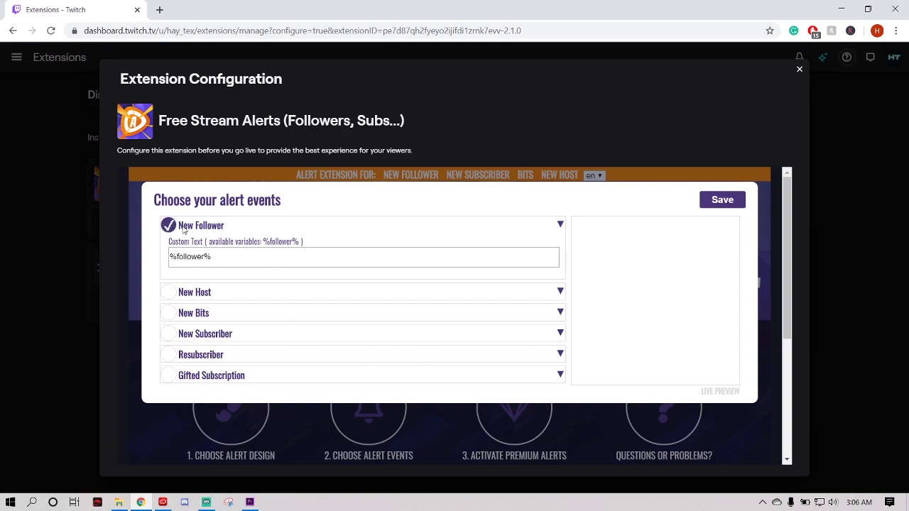
pyautogui.click(173, 296)
pyautogui.click(172, 313)
pyautogui.click(170, 333)
pyautogui.click(169, 353)
pyautogui.click(169, 377)
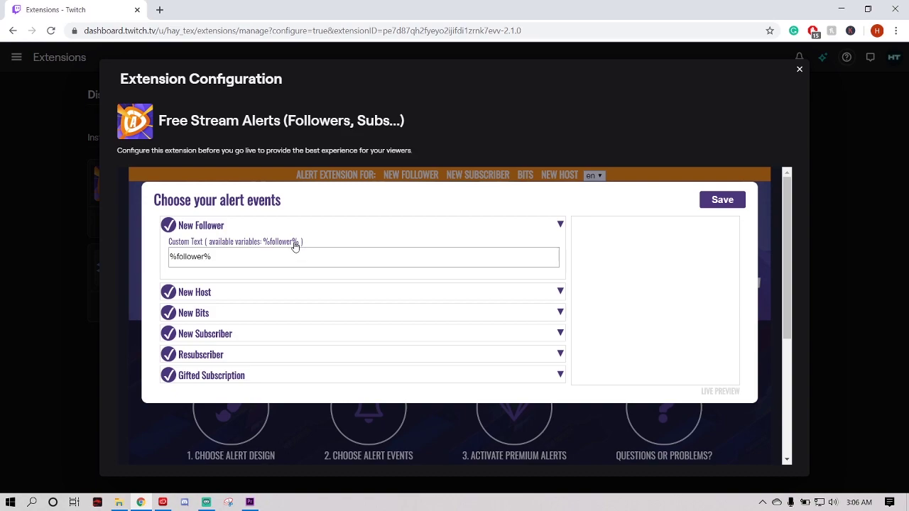
# Examine which variables are available for the New Host alert's custom text
pyautogui.click(220, 293)
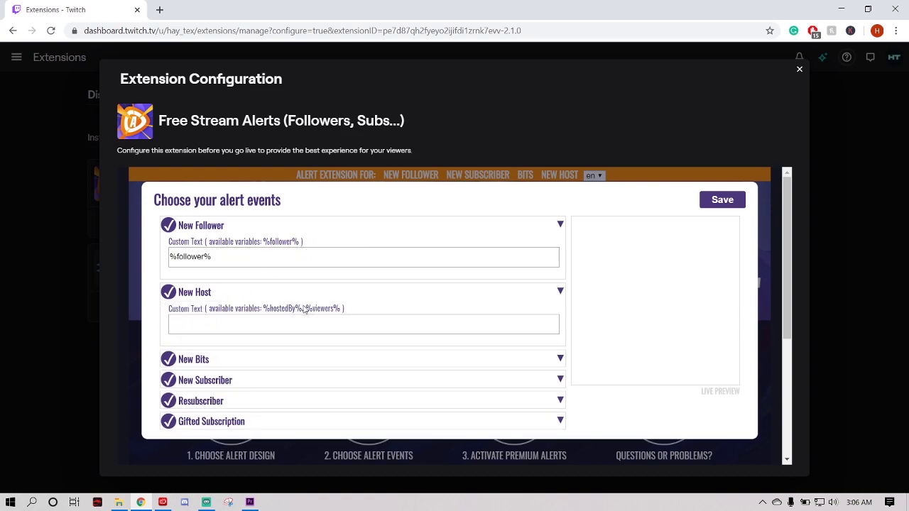
pyautogui.click(225, 295)
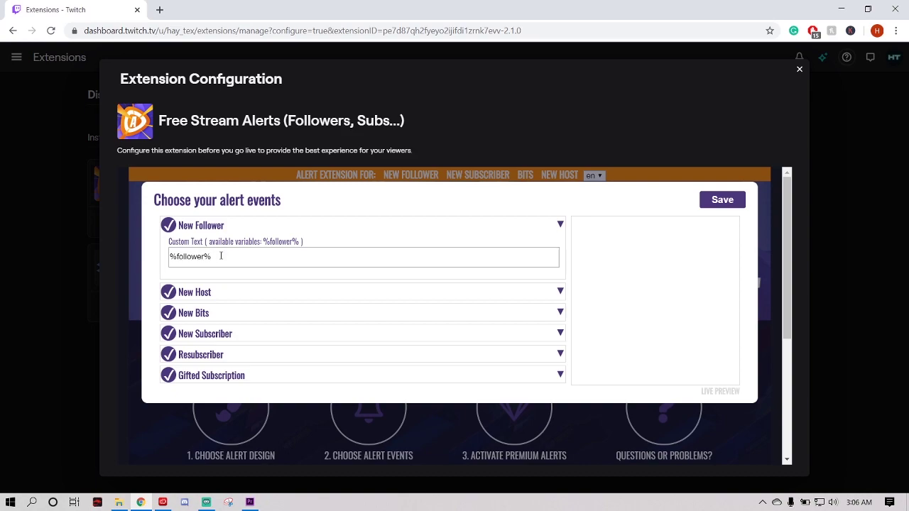
pyautogui.click(254, 298)
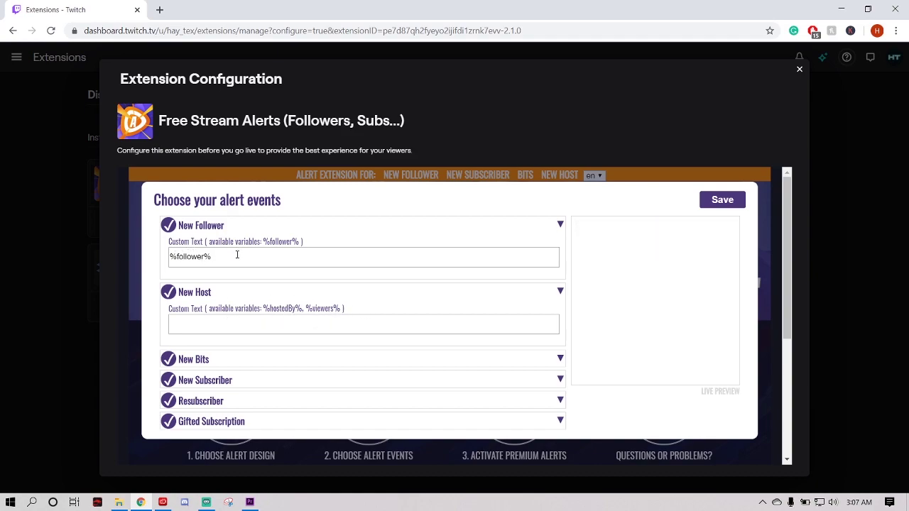
# Set the New Follower custom text to "welcome to the crew %follower%" and collapse the New Host section
pyautogui.click(173, 258)
pyautogui.write('welcome to ')
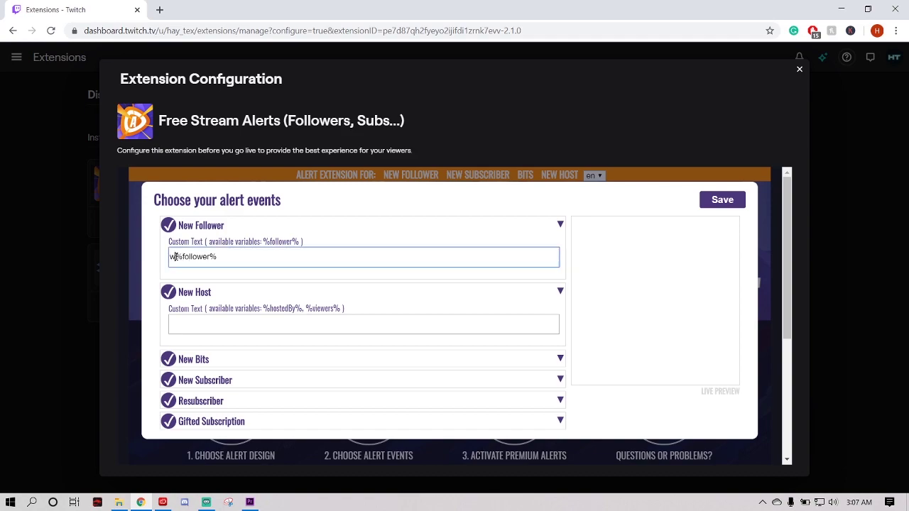
pyautogui.write('the crew')
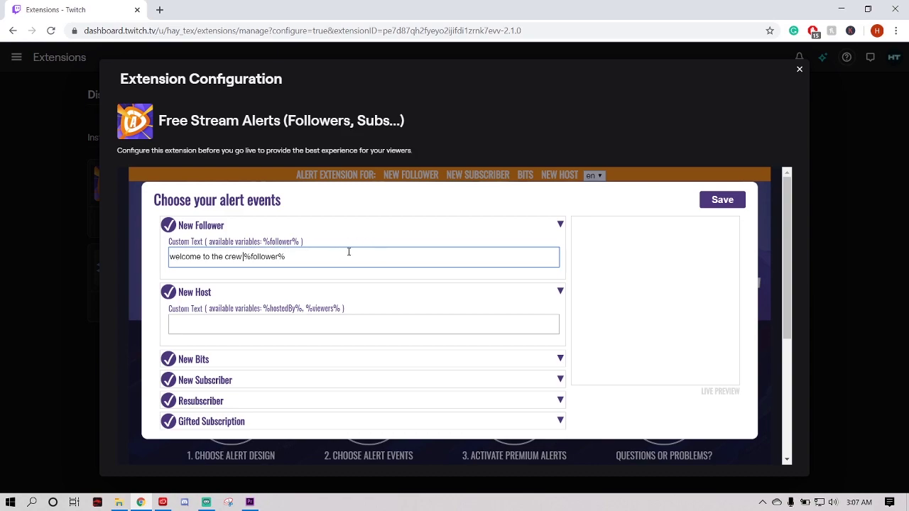
pyautogui.click(518, 295)
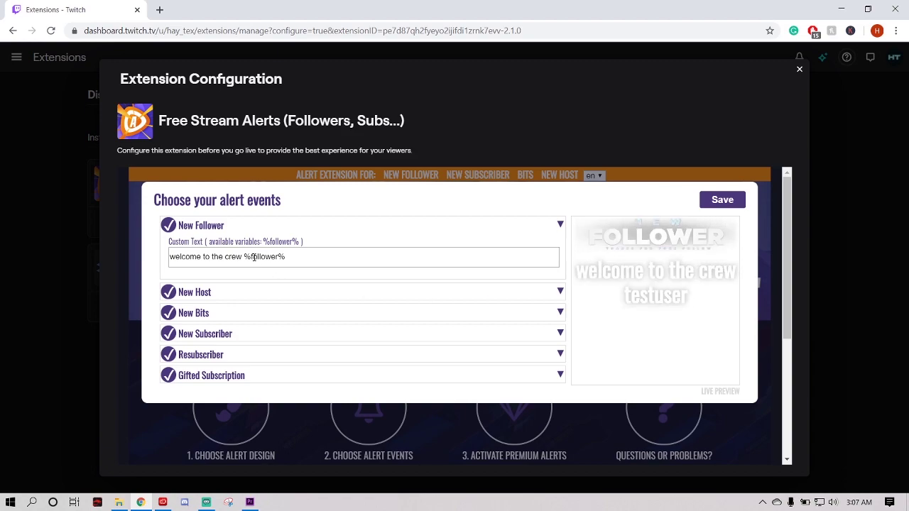
# Shorten the New Follower custom text to "welcome %follower%" and collapse its section
pyautogui.moveTo(244, 256); pyautogui.dragTo(204, 258)
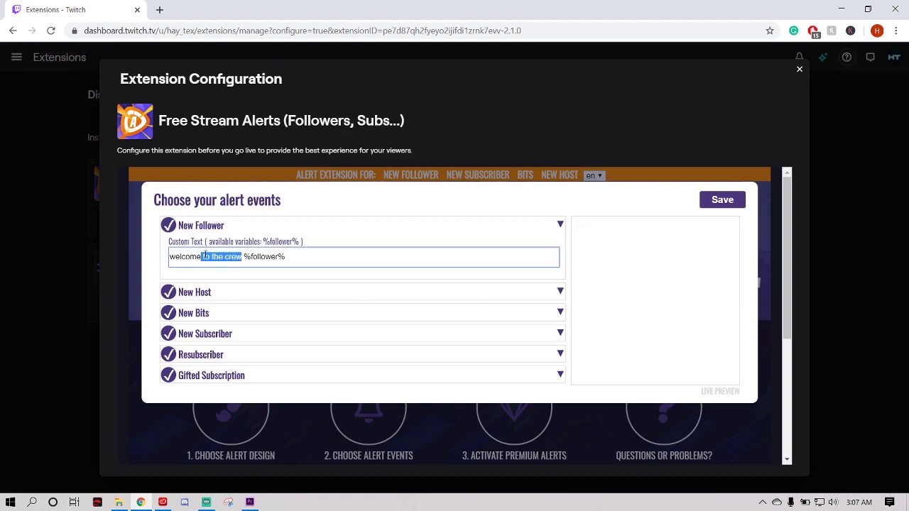
pyautogui.press('BackSpace')
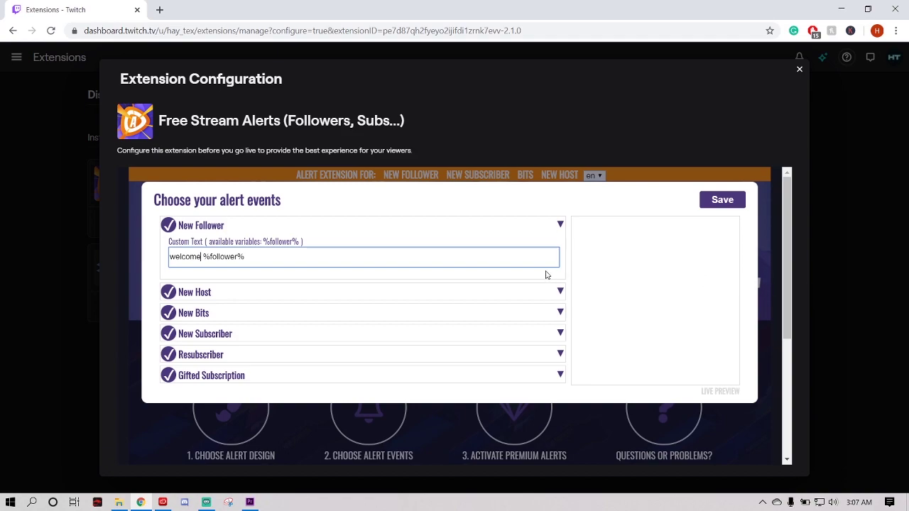
pyautogui.click(561, 225)
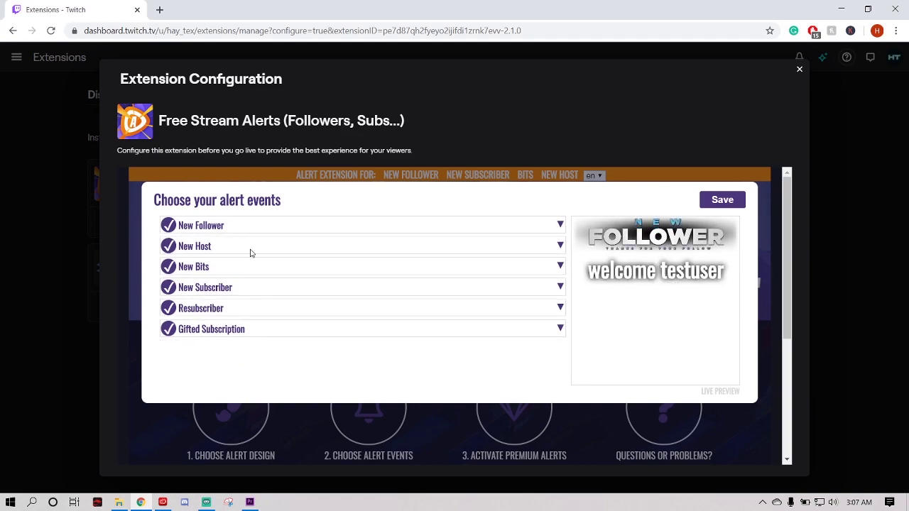
# Set the New Host custom text to "thanks %hostedBy% welcome %viewers% viewers"
pyautogui.click(216, 248)
pyautogui.click(240, 271)
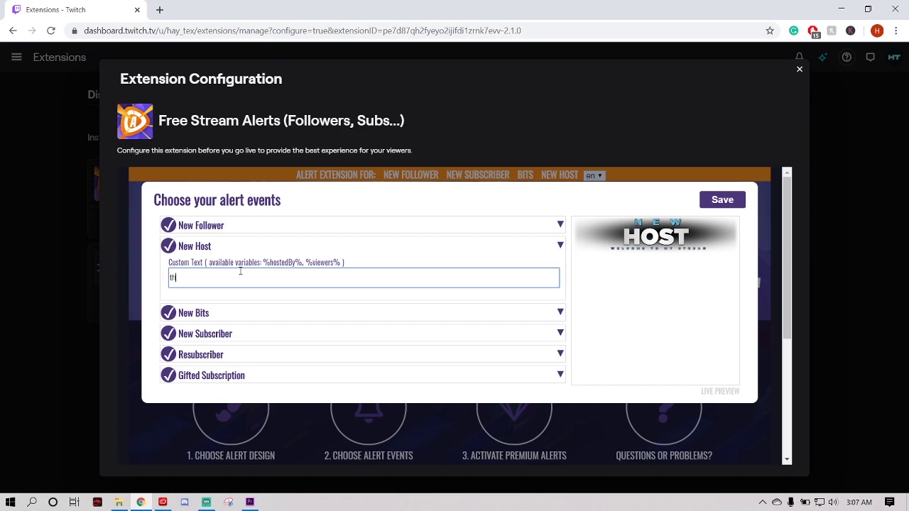
pyautogui.write('thanks %')
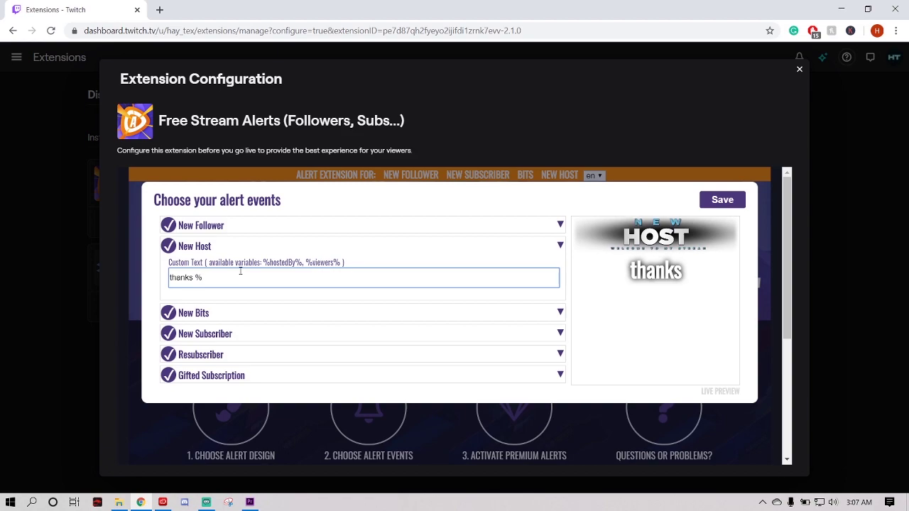
pyautogui.write('hostedBy')
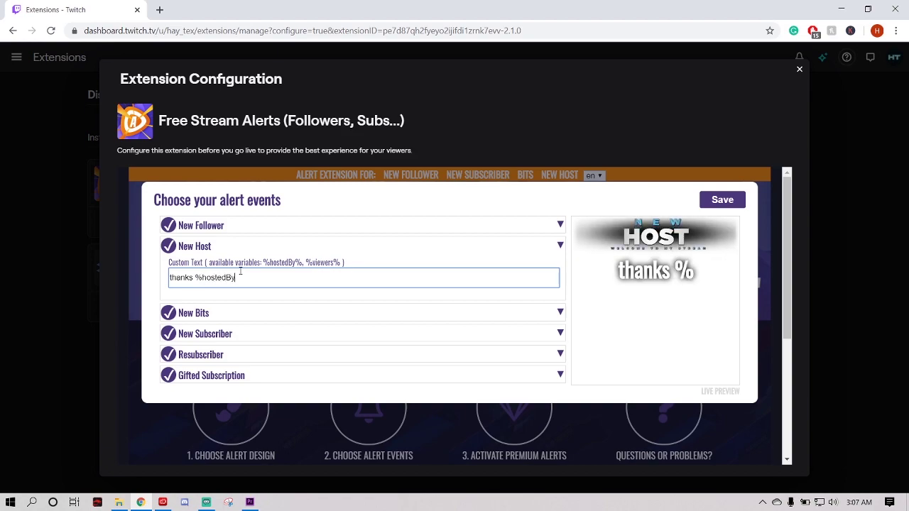
pyautogui.write('%')
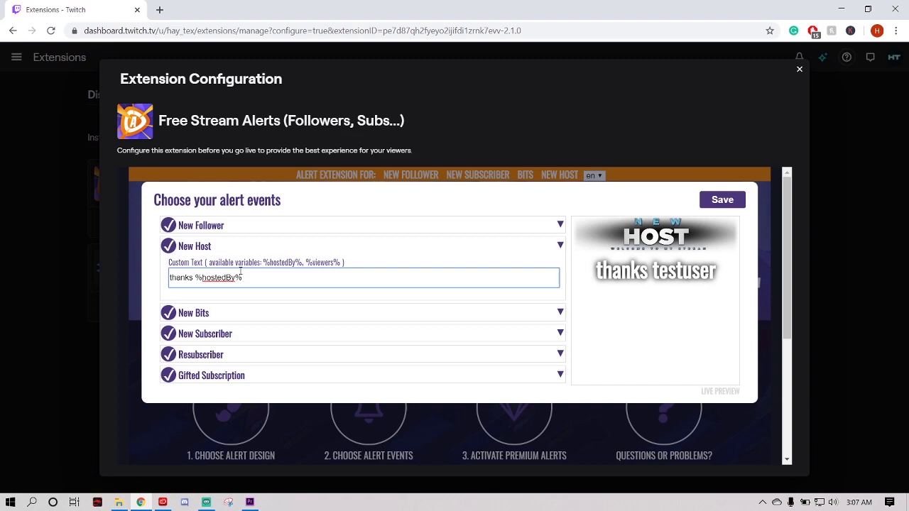
pyautogui.write(' welcome %viewers% viewers')
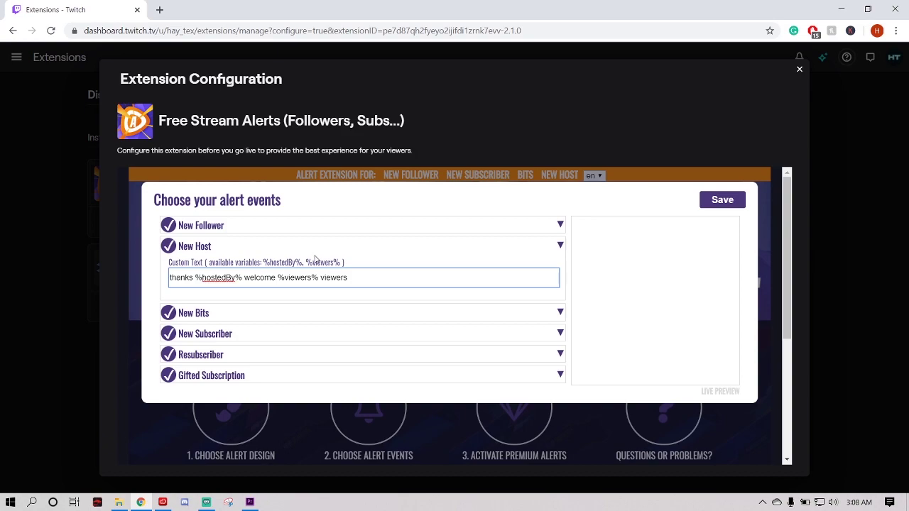
# Preview the New Bits alert, leaving its section collapsed
pyautogui.click(191, 314)
pyautogui.click(188, 316)
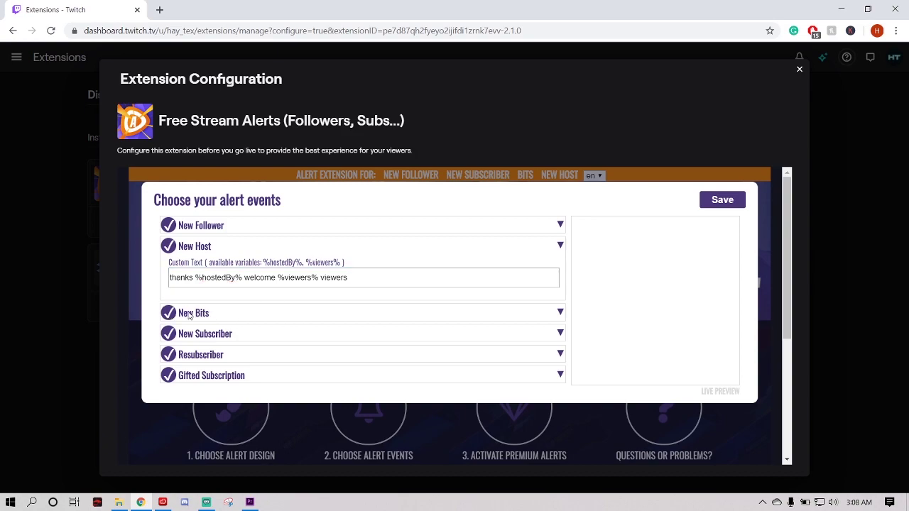
pyautogui.click(457, 315)
pyautogui.click(383, 319)
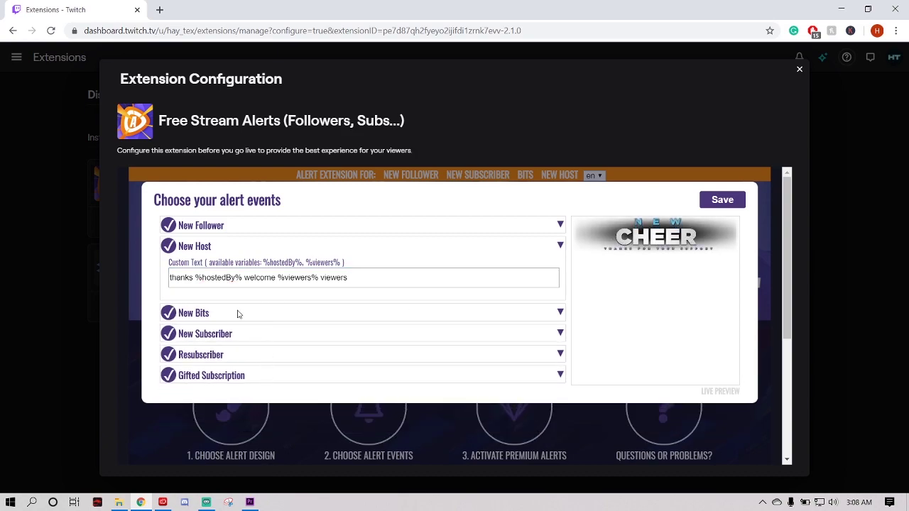
# Clear the New Host custom text and collapse its section
pyautogui.moveTo(409, 276); pyautogui.dragTo(86, 284)
pyautogui.press('BackSpace')
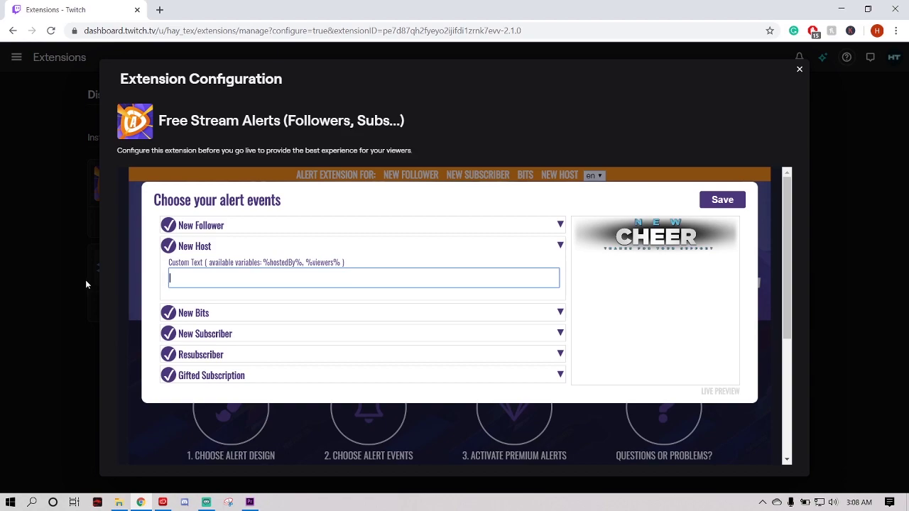
pyautogui.click(219, 247)
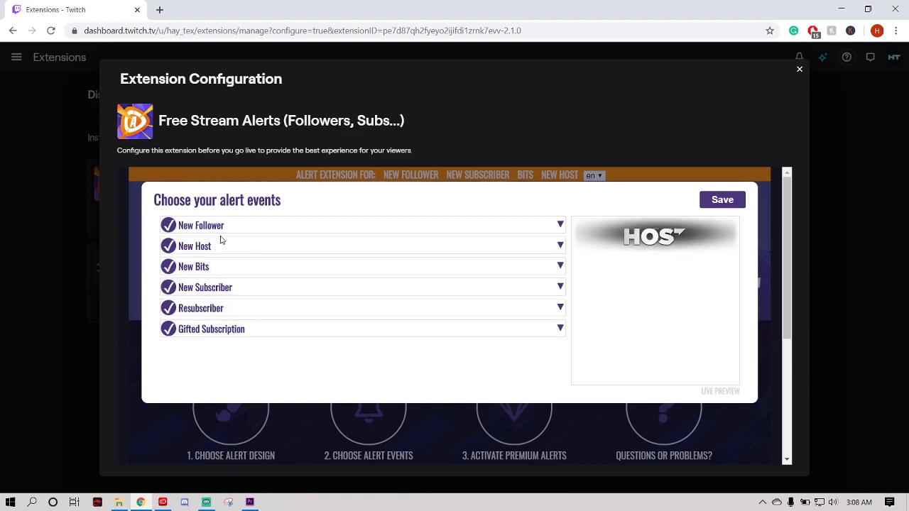
# Preview the New Follower alert and save the alert event settings
pyautogui.click(226, 227)
pyautogui.click(226, 228)
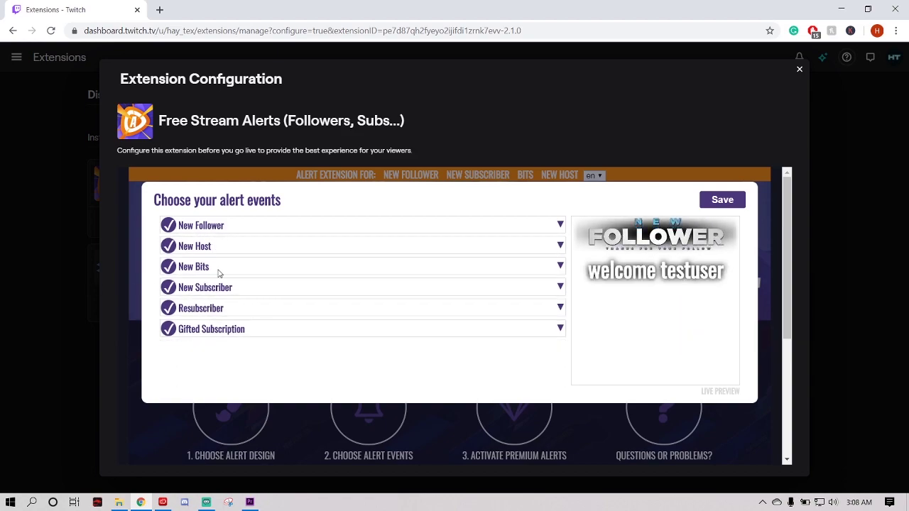
pyautogui.click(725, 202)
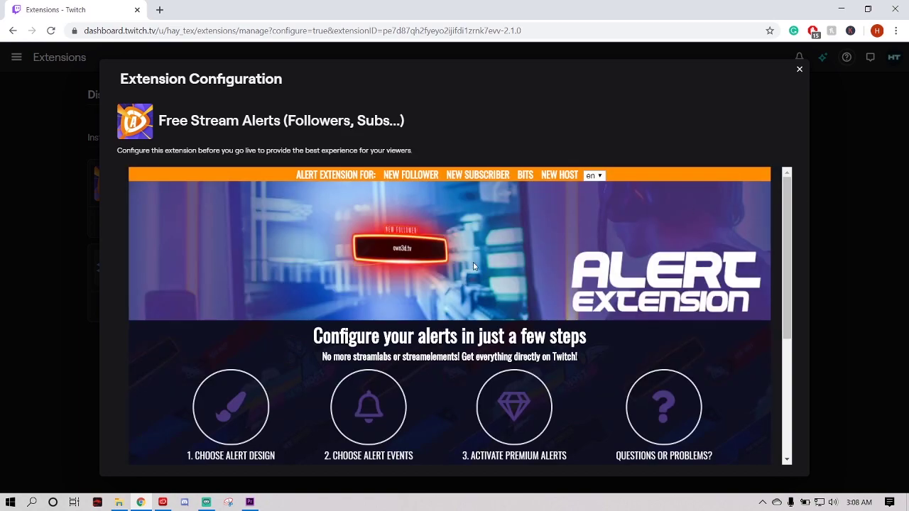
# Look over the remaining alert setup options and close the extension configuration
pyautogui.scroll(-2, 490, 278)
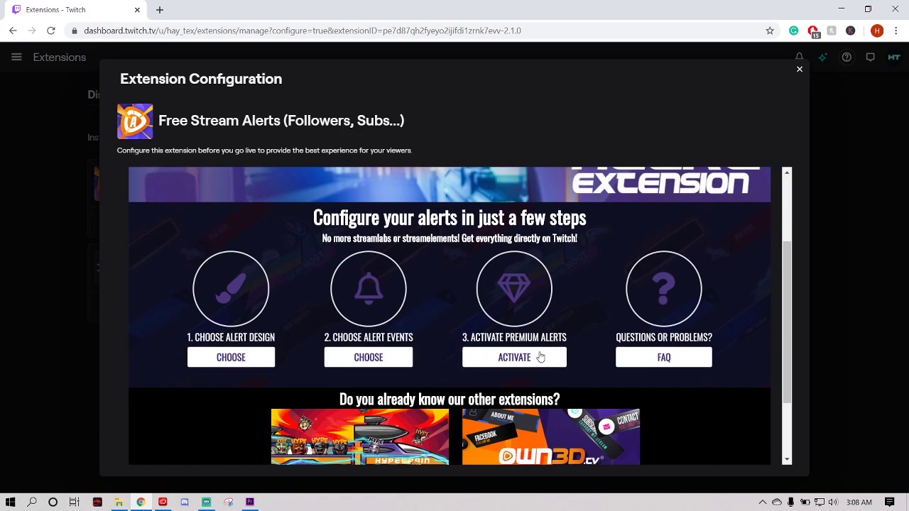
pyautogui.scroll(2, 561, 238)
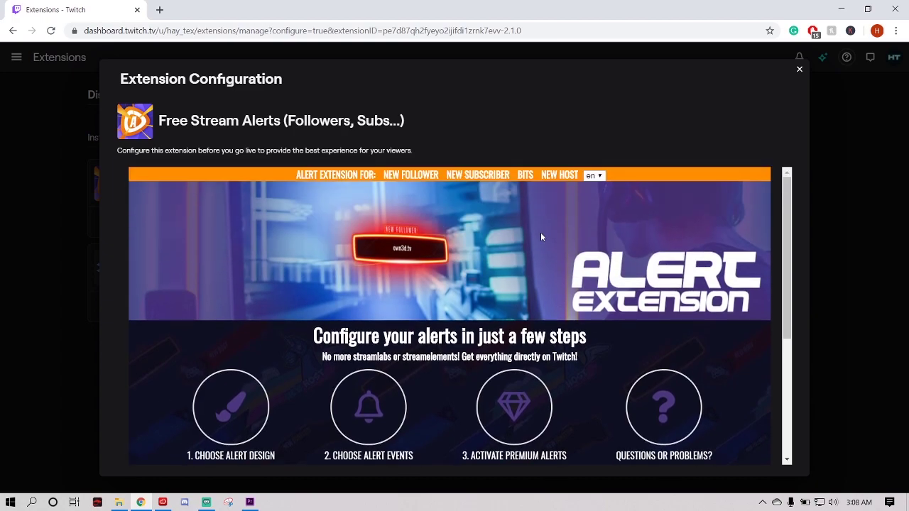
pyautogui.click(799, 71)
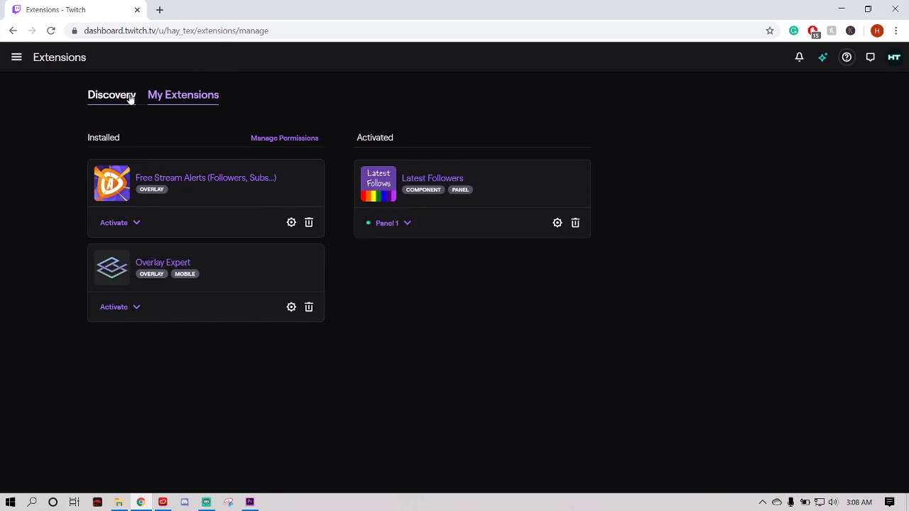
# Visit the Extensions Discovery page from the dashboard navigation and return to My Extensions
pyautogui.click(16, 58)
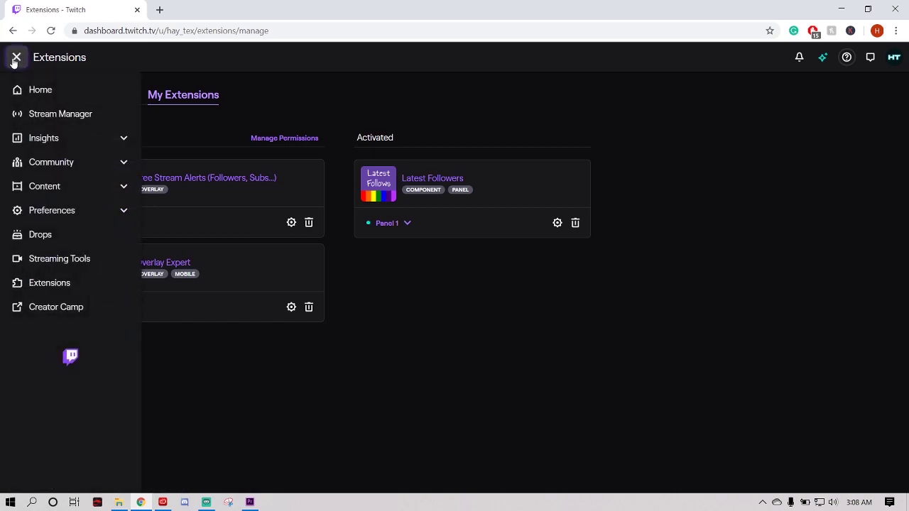
pyautogui.click(55, 284)
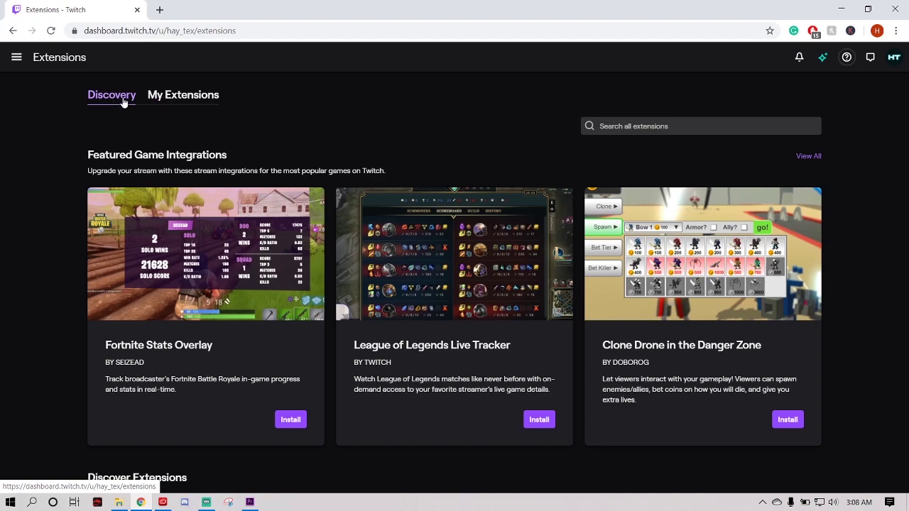
pyautogui.click(184, 104)
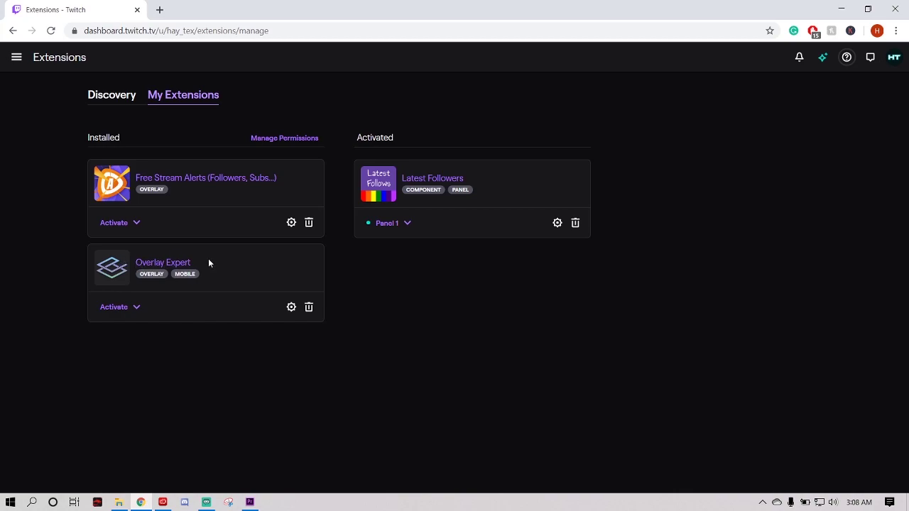
# Check the activation options for Overlay Expert without applying any, and activate Free Stream Alerts as Overlay 1
pyautogui.click(124, 310)
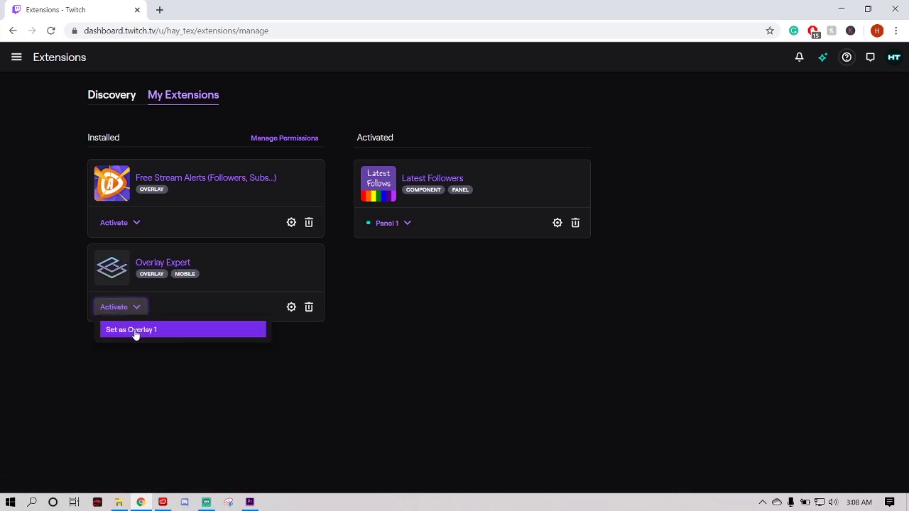
pyautogui.click(162, 375)
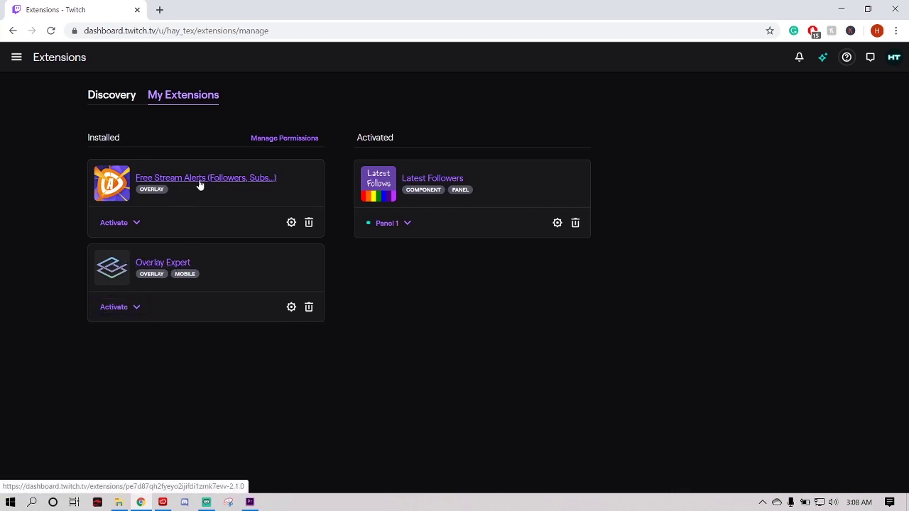
pyautogui.click(131, 224)
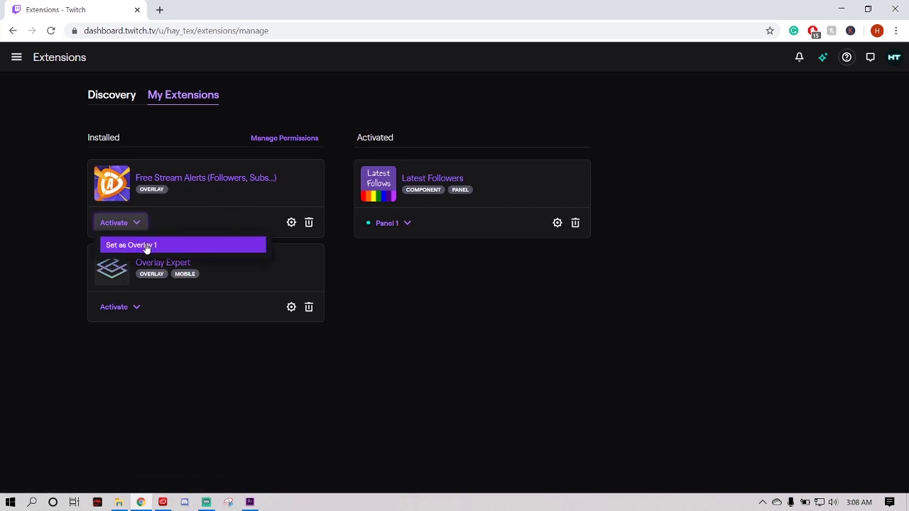
pyautogui.click(146, 247)
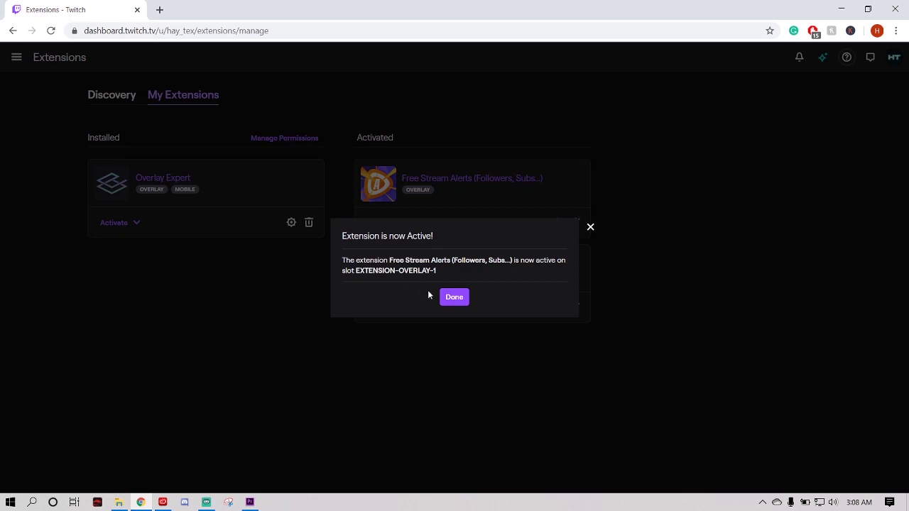
pyautogui.click(454, 297)
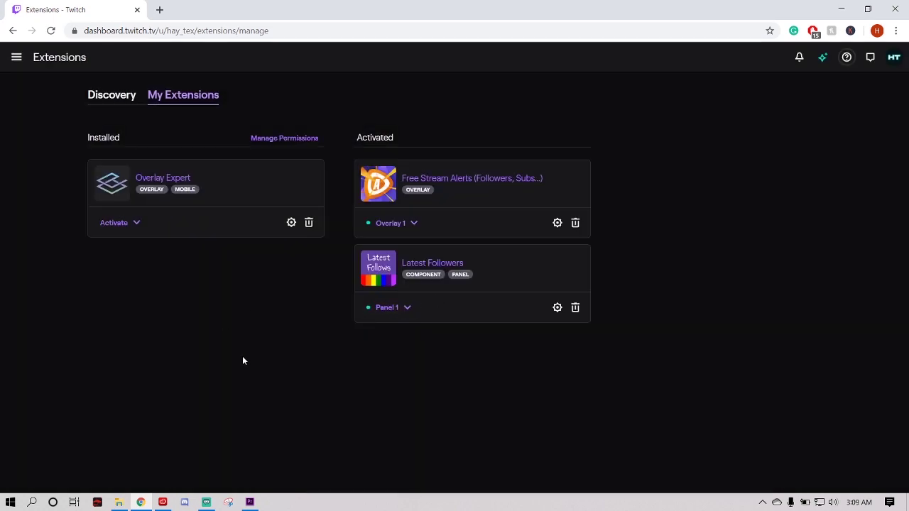